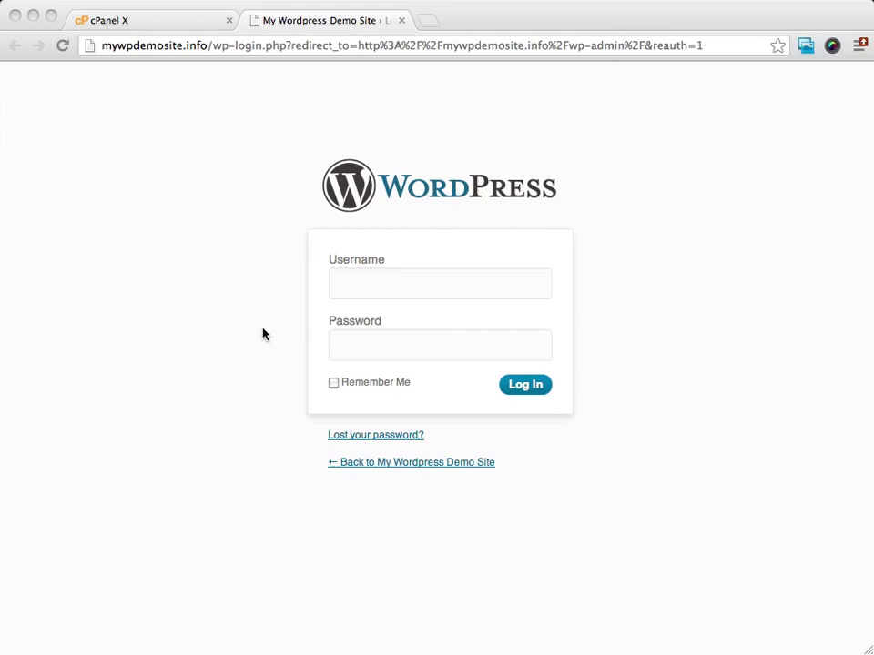
# - Log in as the saved admin user with the autofilled username and the stored password
pyautogui.click(478, 284)
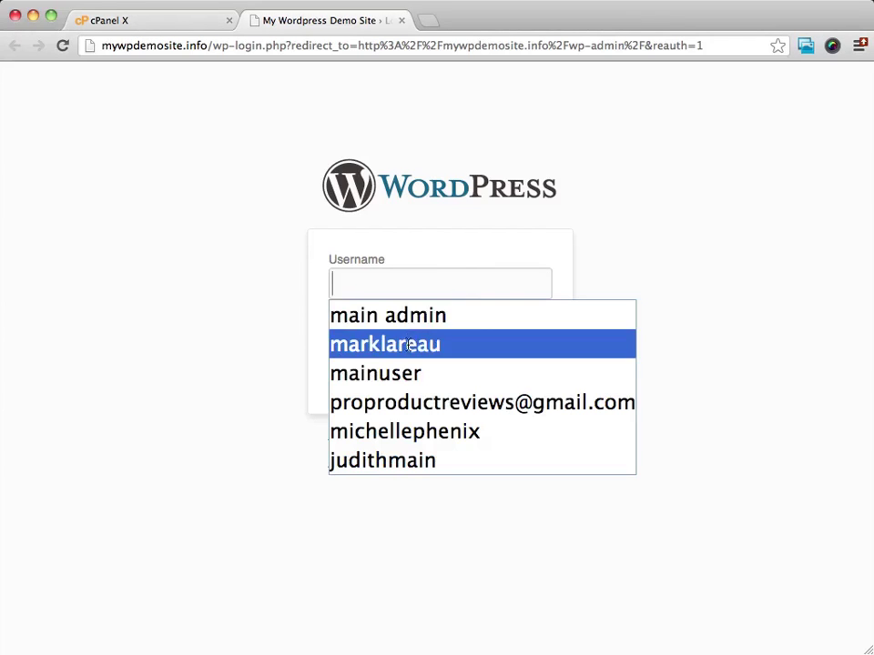
pyautogui.click(397, 374)
pyautogui.click(392, 343)
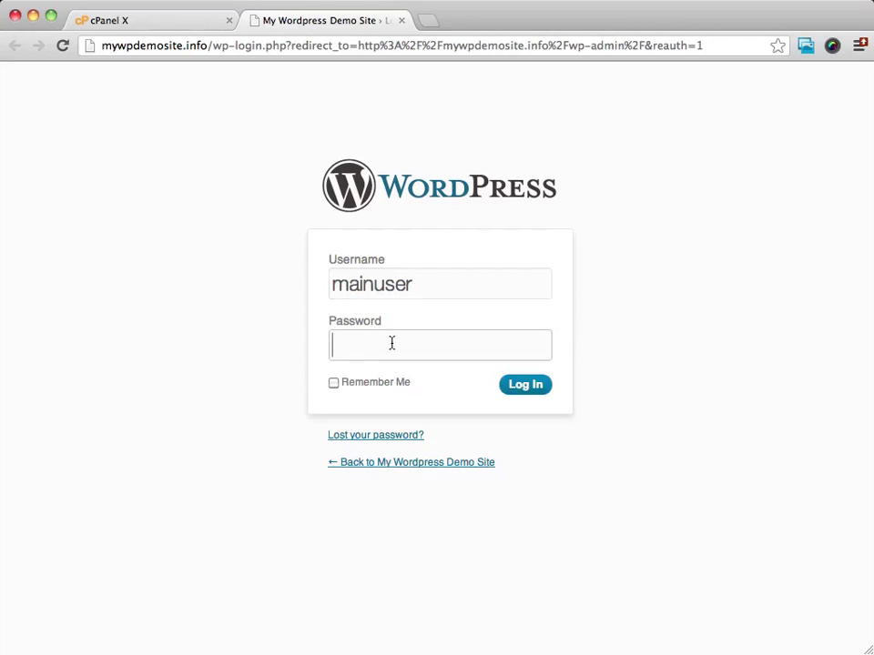
pyautogui.press('super+v')
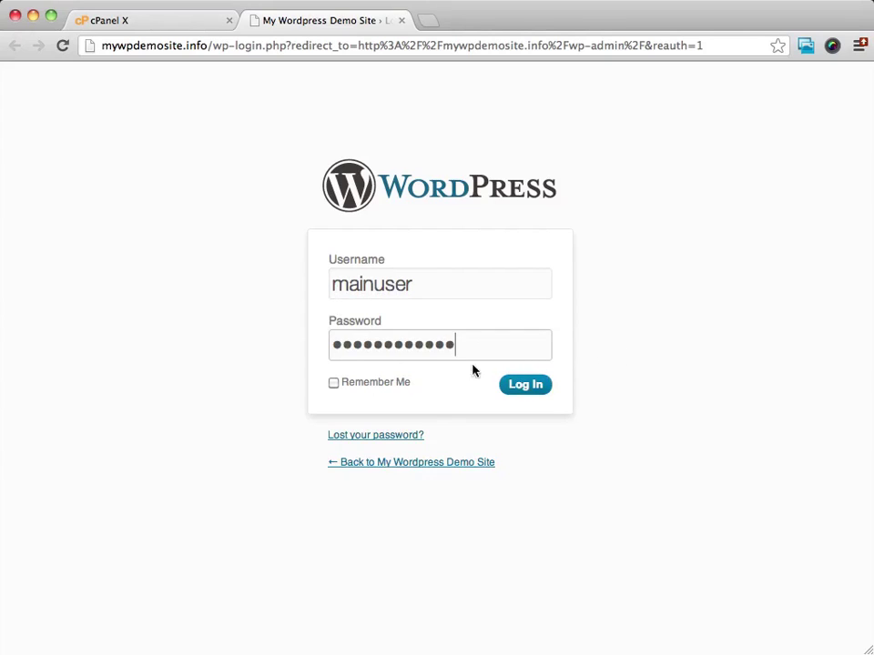
pyautogui.click(531, 386)
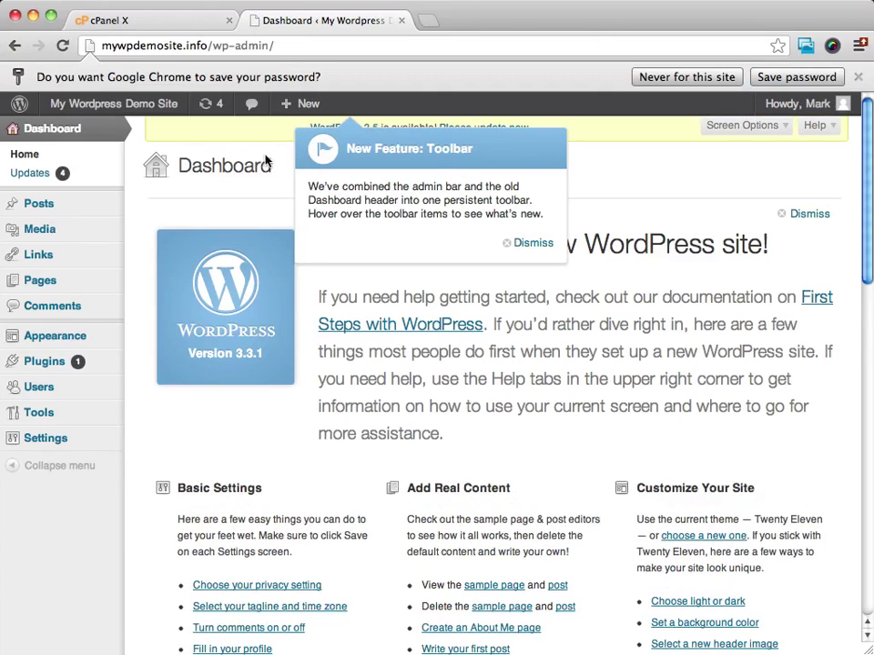
# - Dismiss the 'New Feature: Toolbar' popup on the Dashboard
pyautogui.click(534, 244)
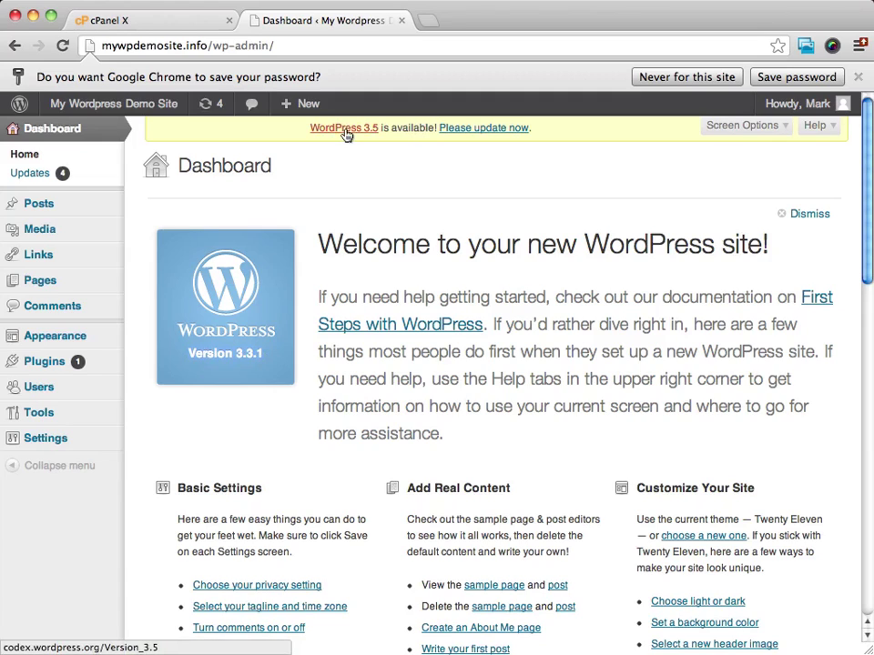
# - Follow the 'Please update now' notice to the WordPress Updates page
pyautogui.click(483, 129)
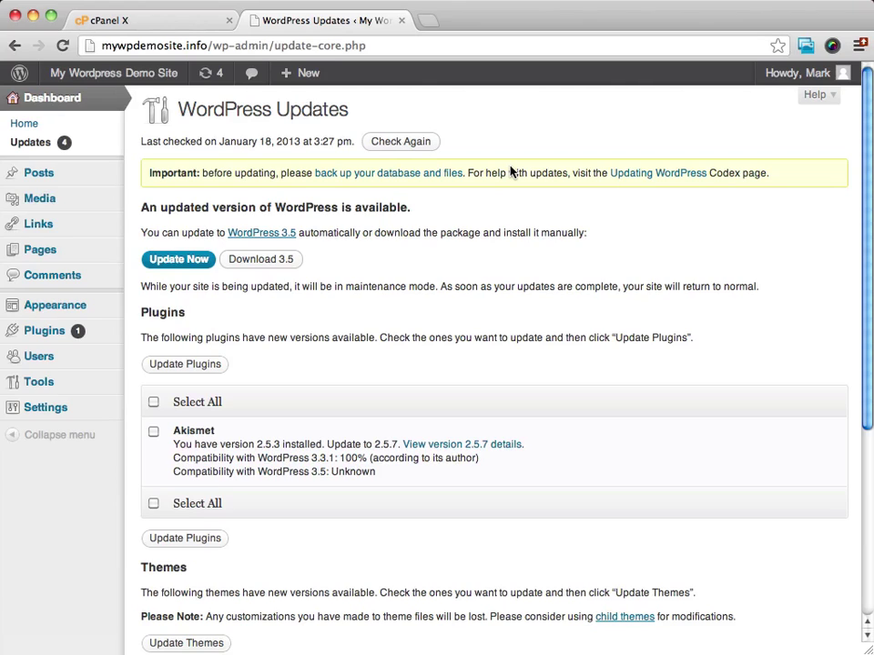
# - Update WordPress core to 3.5, then read through the Welcome to WordPress 3.5 page
pyautogui.click(180, 261)
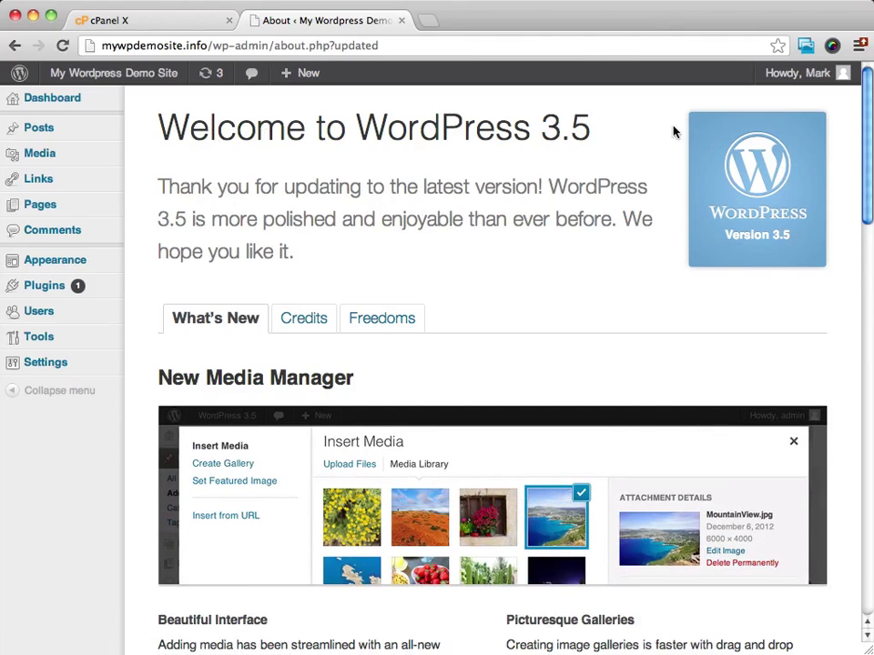
pyautogui.scroll(-2, 585, 136)
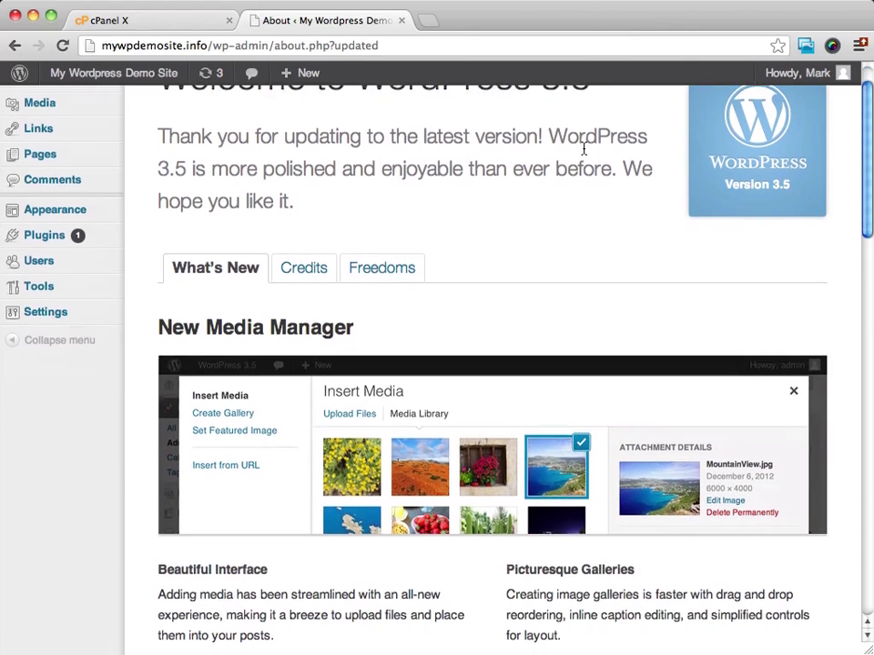
pyautogui.scroll(-3, 603, 220)
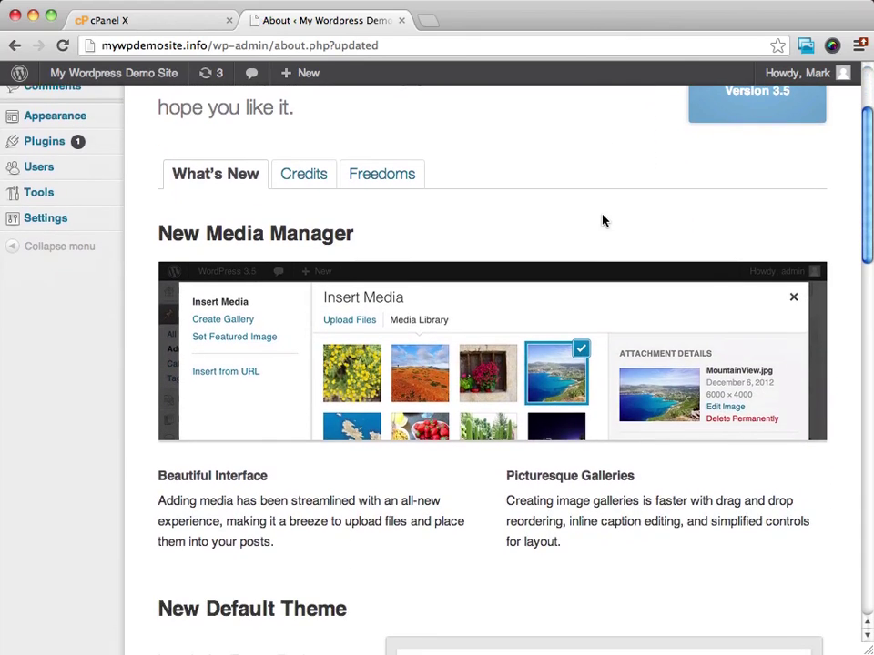
pyautogui.scroll(-3, 469, 237)
pyautogui.scroll(-3, 474, 235)
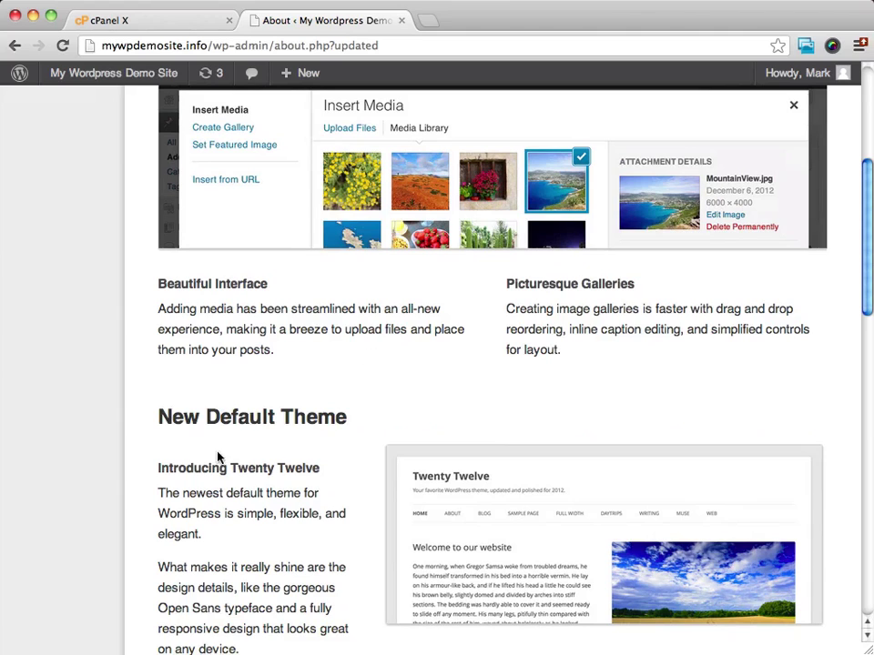
pyautogui.scroll(-5, 370, 407)
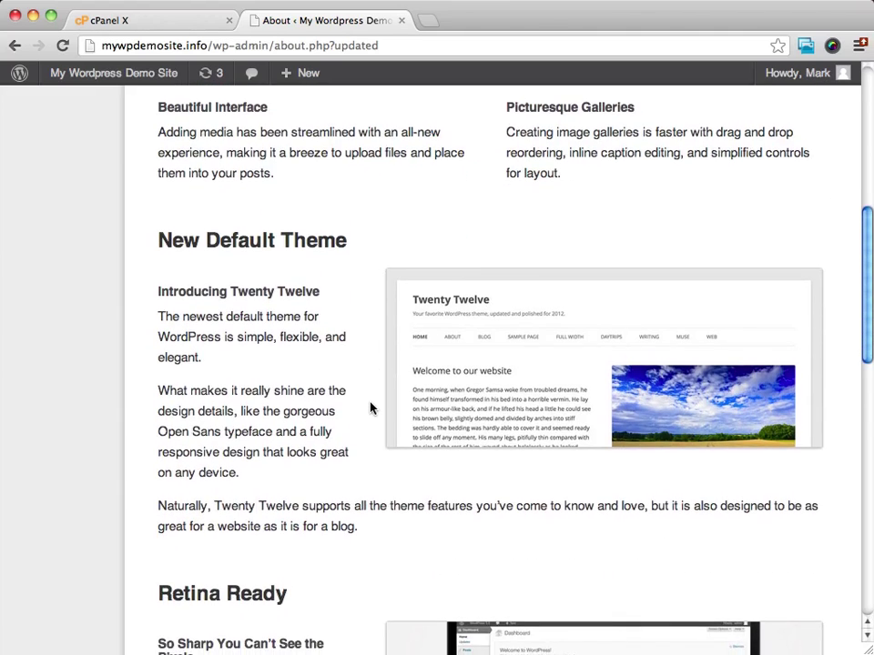
pyautogui.scroll(-6, 370, 408)
pyautogui.scroll(-5, 309, 379)
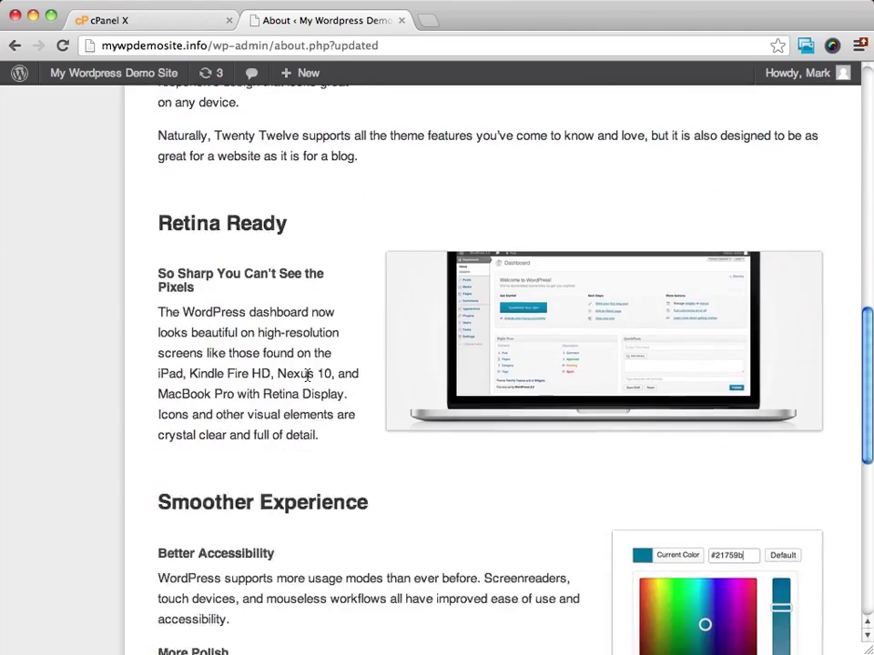
pyautogui.scroll(2, 302, 207)
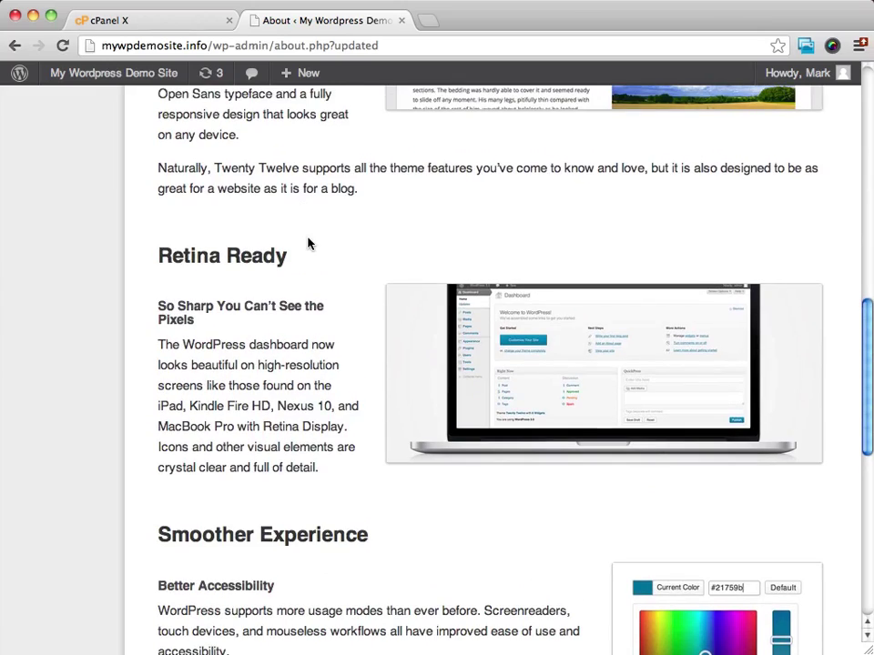
pyautogui.scroll(-10, 308, 243)
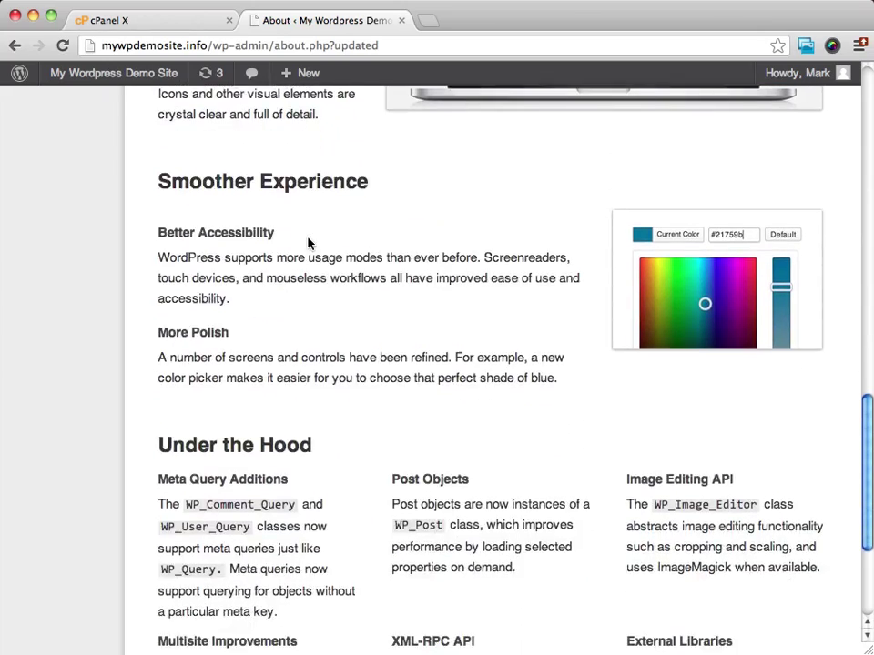
pyautogui.scroll(-4, 309, 243)
pyautogui.scroll(-2, 371, 284)
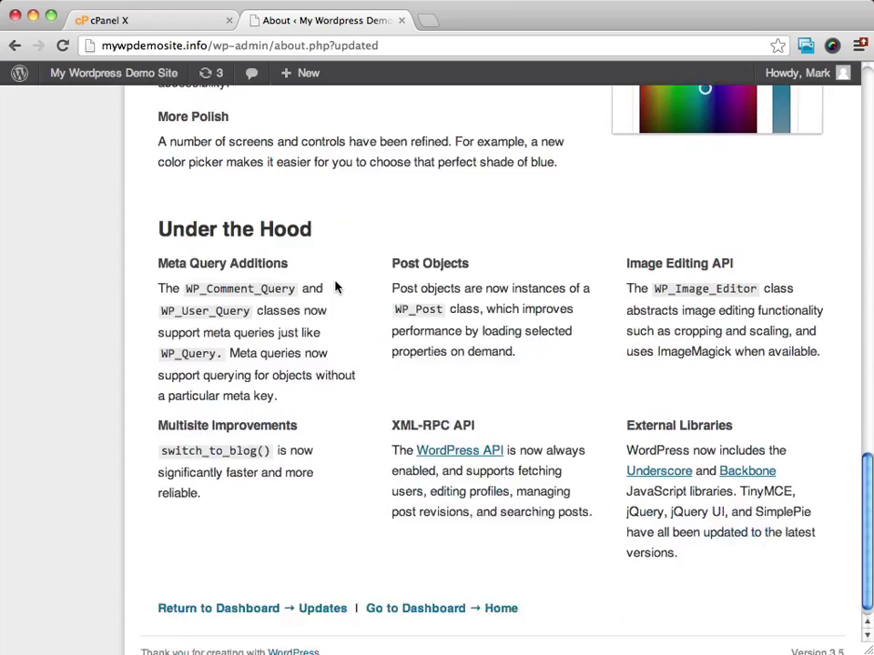
pyautogui.scroll(20, 335, 287)
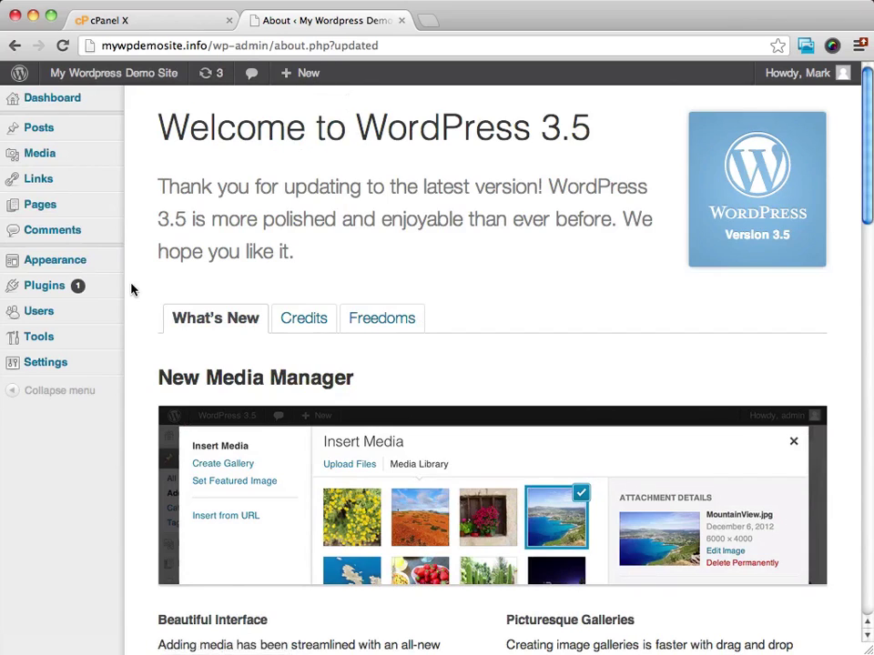
# - Filter Plugins to Update Available and apply a bulk action to Akismet 2.5.3
pyautogui.click(36, 292)
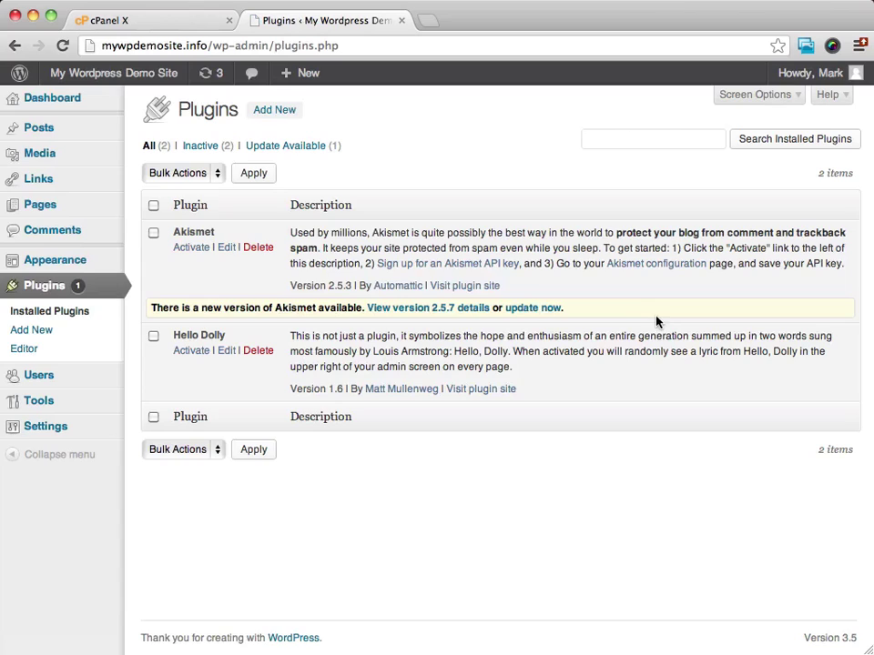
pyautogui.click(299, 149)
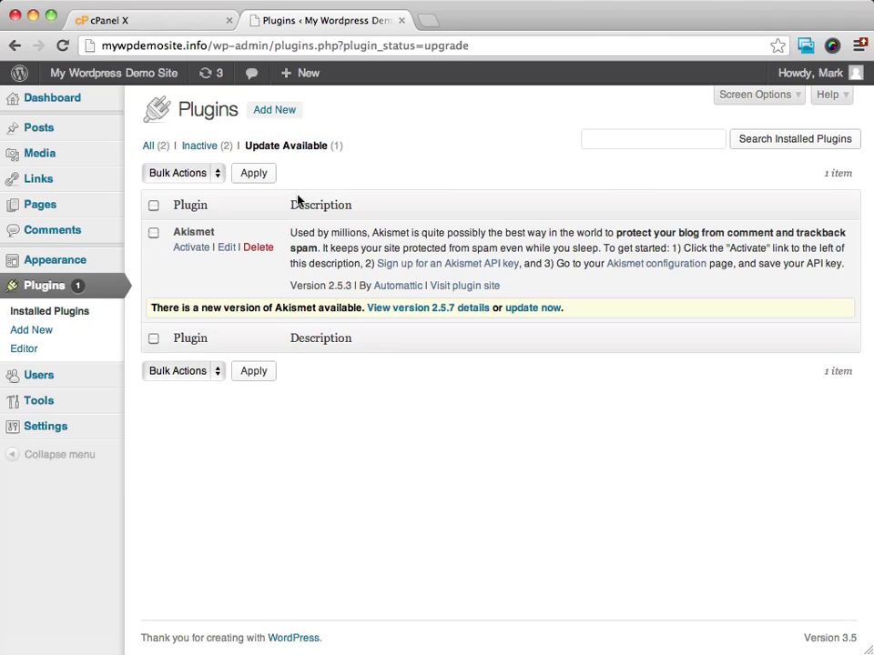
pyautogui.click(153, 235)
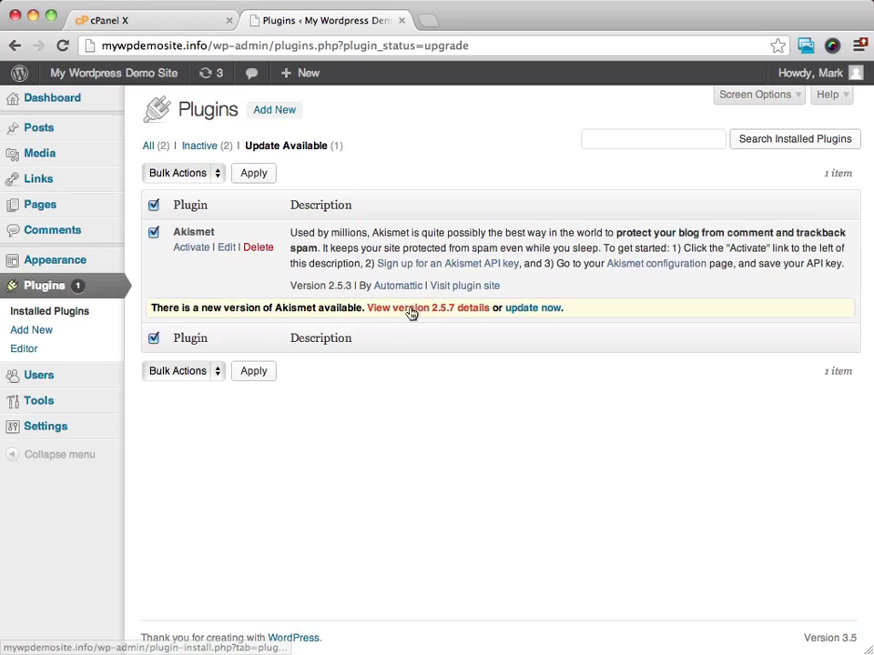
pyautogui.click(256, 373)
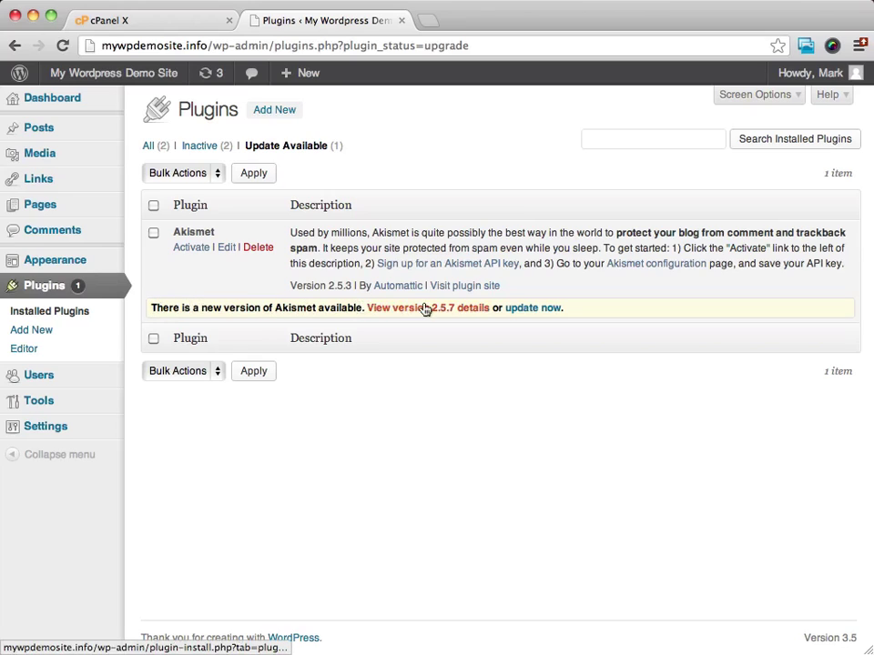
# - Update Akismet to version 2.5.7 and activate it
pyautogui.click(532, 310)
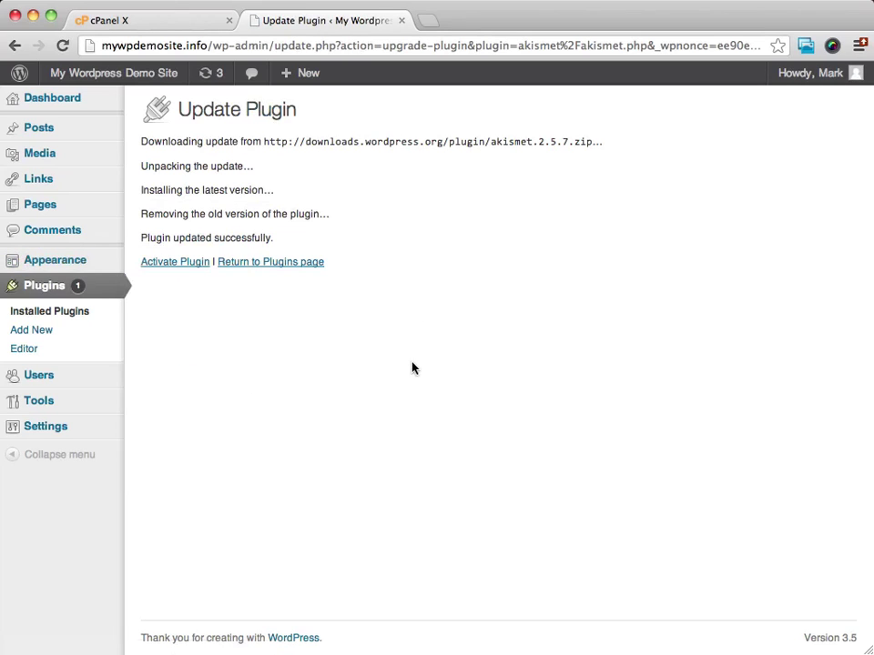
pyautogui.click(183, 267)
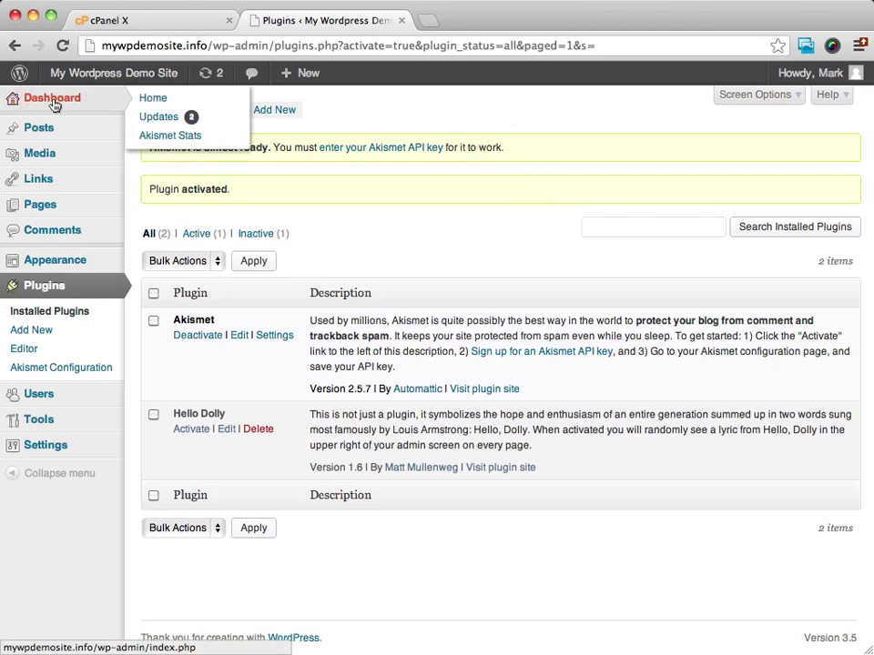
# - Review the Updates page, highlighting the Twenty Eleven theme entry in the themes list
pyautogui.click(25, 102)
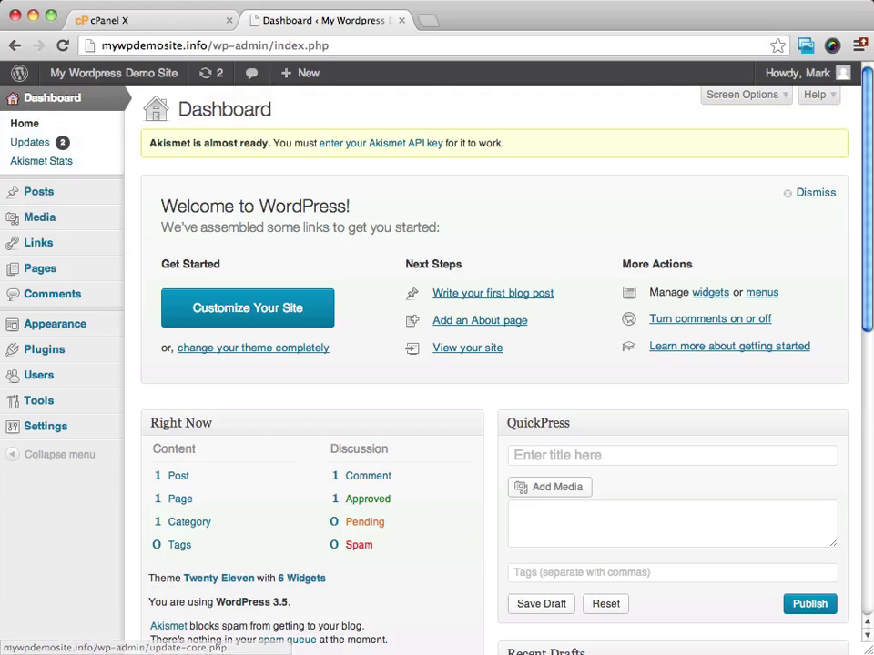
pyautogui.click(28, 145)
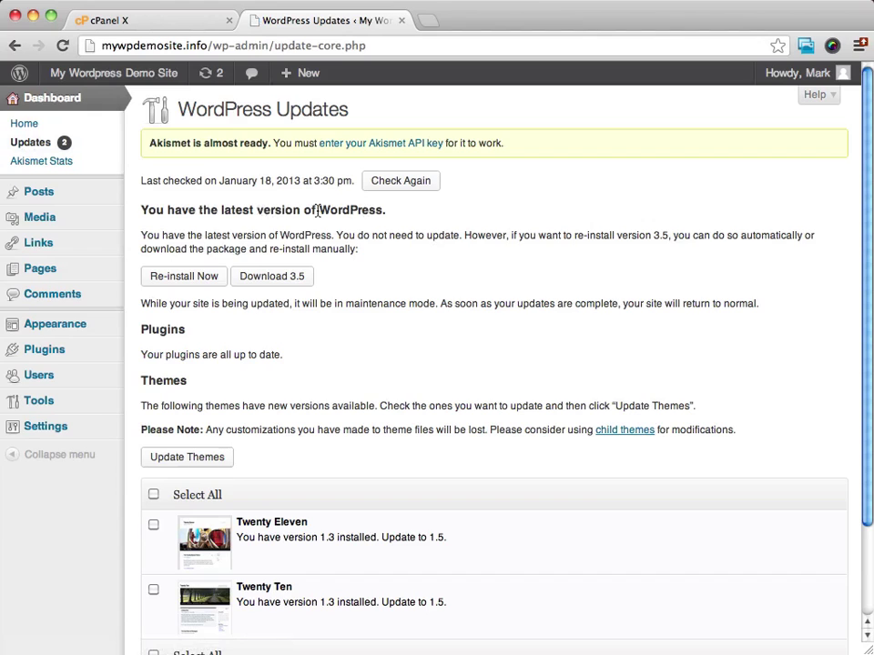
pyautogui.scroll(-3, 616, 209)
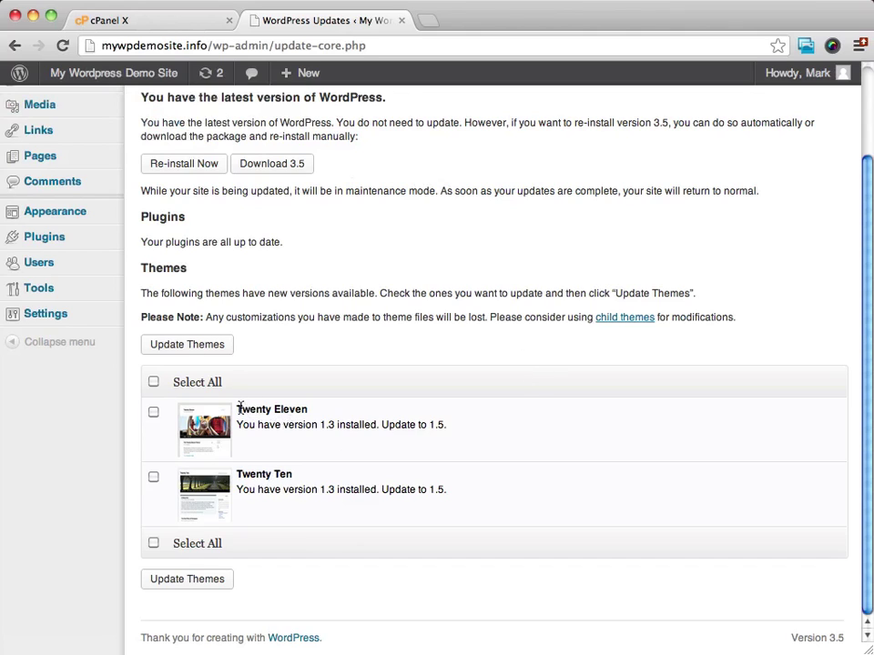
pyautogui.moveTo(234, 409); pyautogui.dragTo(353, 436)
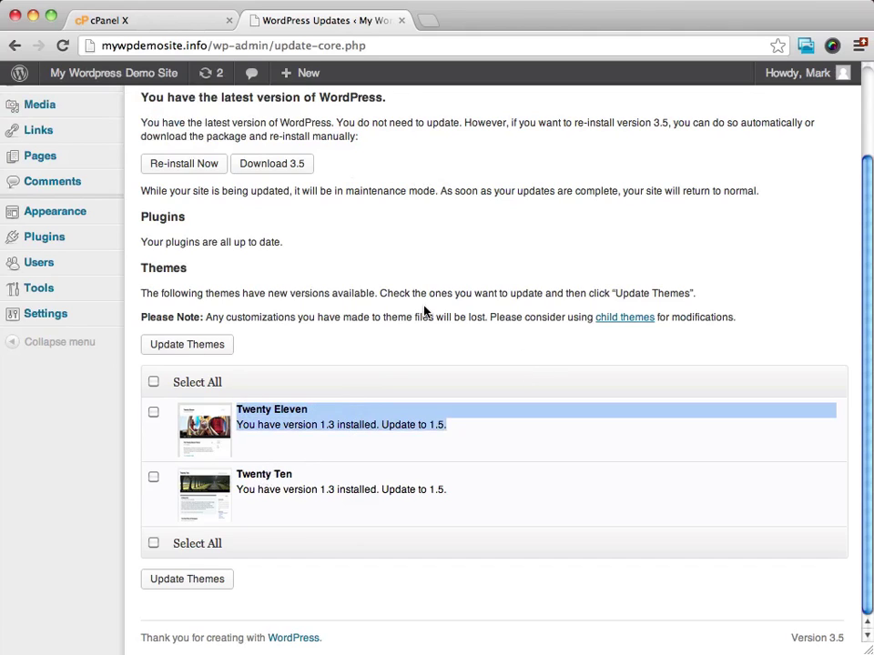
pyautogui.scroll(3, 424, 309)
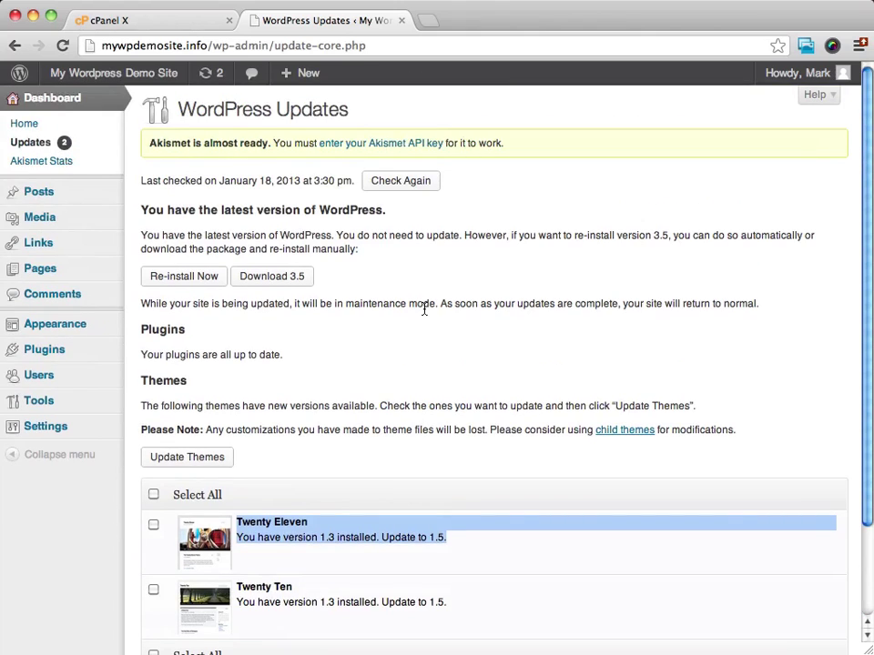
# - Go back to the Dashboard and look over the Posts, Pages, Links and Media menus
pyautogui.click(57, 103)
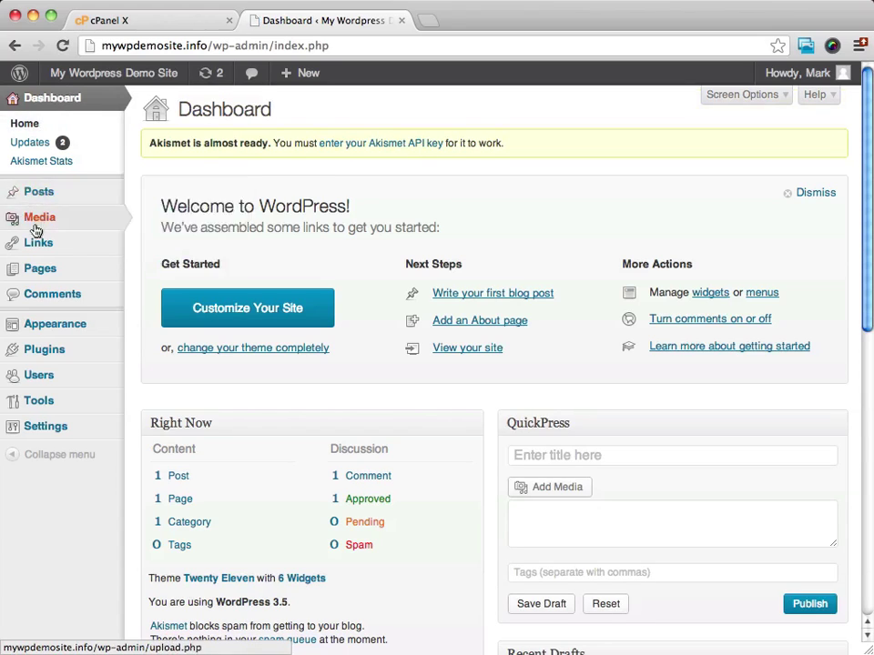
pyautogui.moveTo(35, 196)
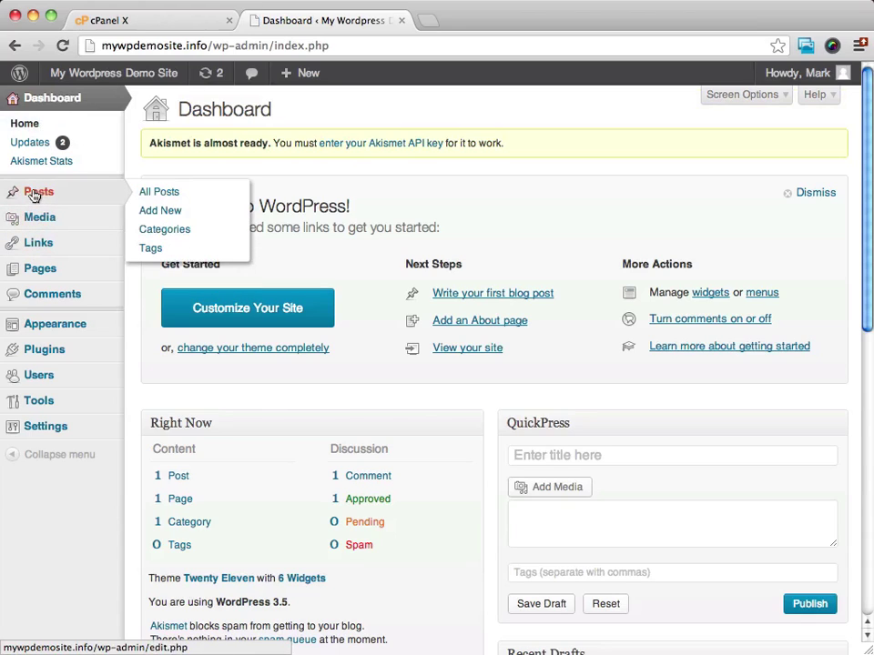
pyautogui.moveTo(32, 274)
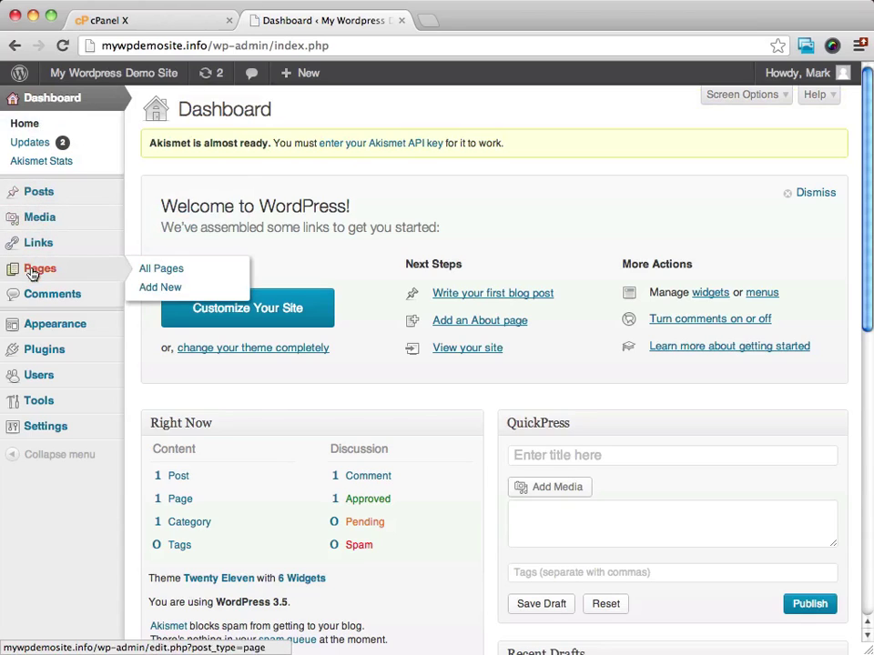
pyautogui.moveTo(39, 250)
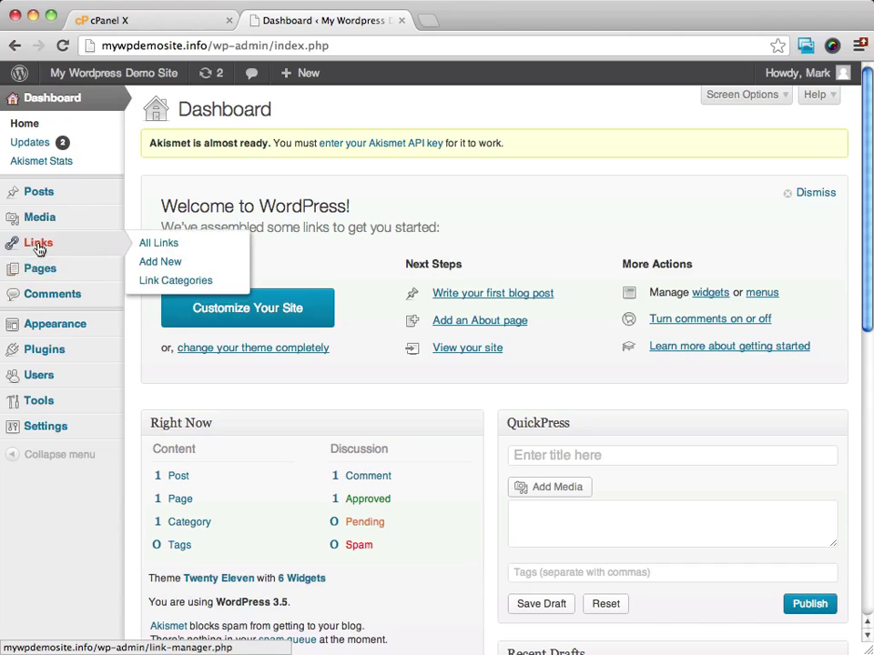
pyautogui.moveTo(42, 224)
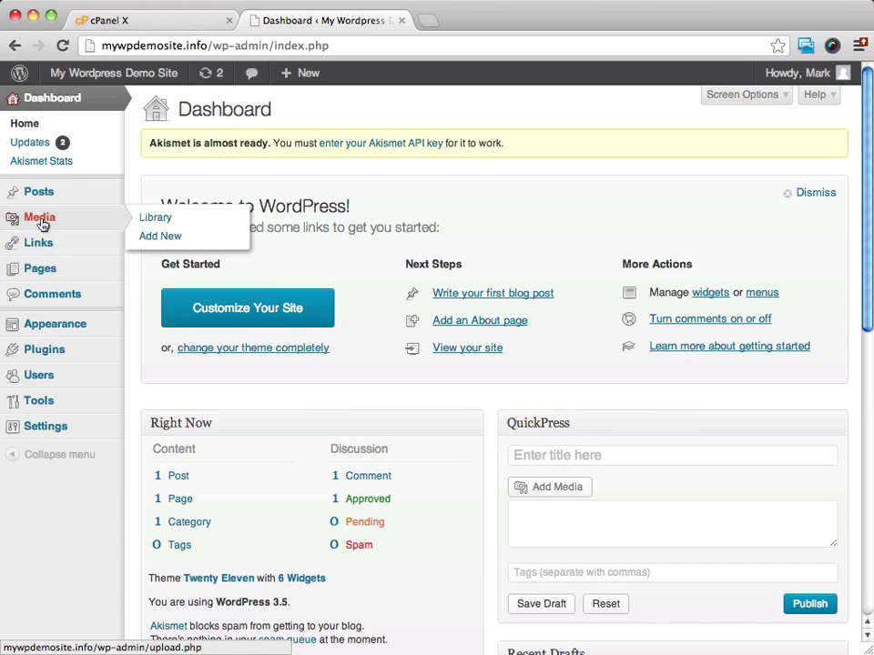
pyautogui.moveTo(58, 334)
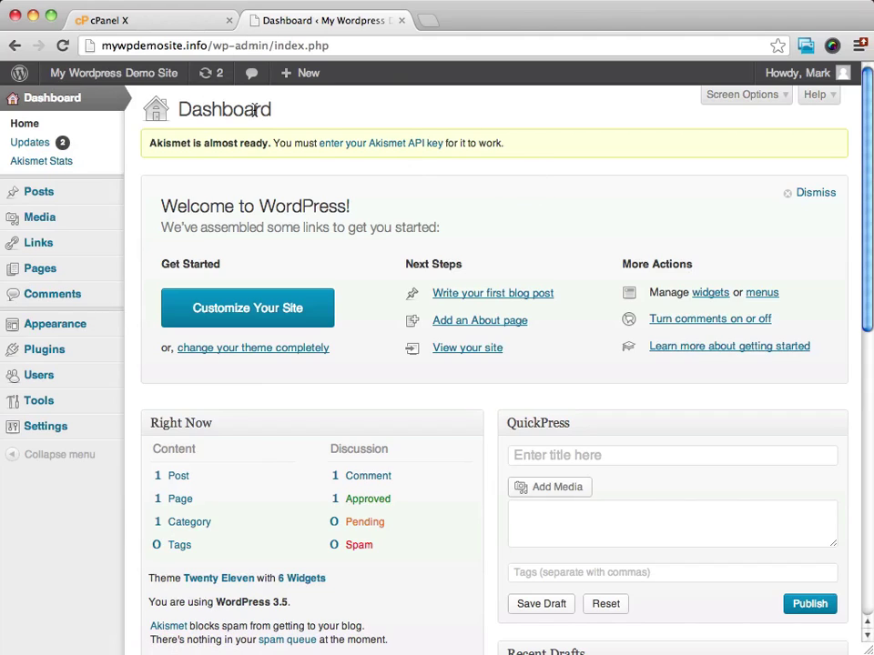
# - Open the My Wordpress Demo Site front page in a new tab
pyautogui.rightClick(124, 75)
pyautogui.click(211, 82)
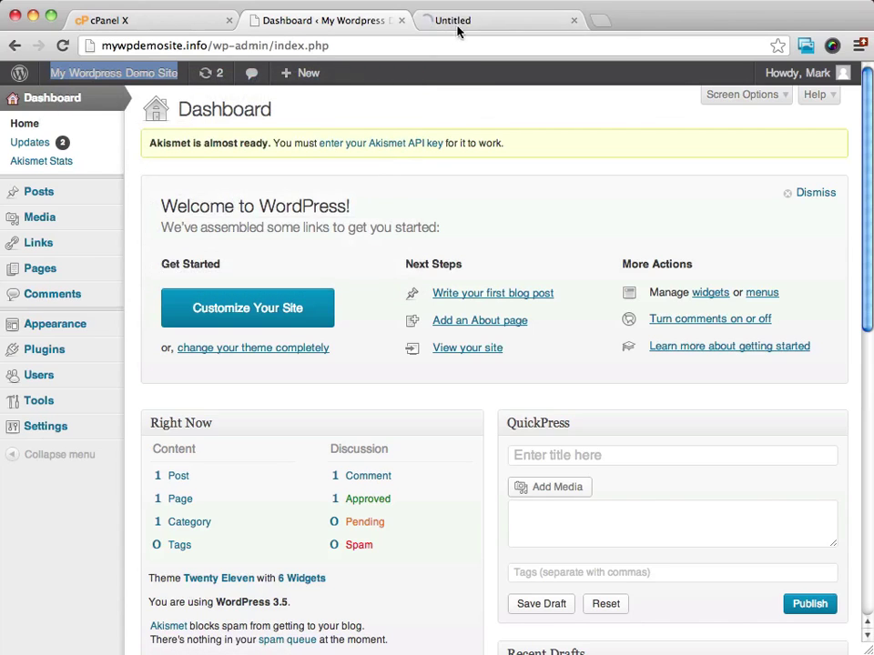
pyautogui.click(483, 20)
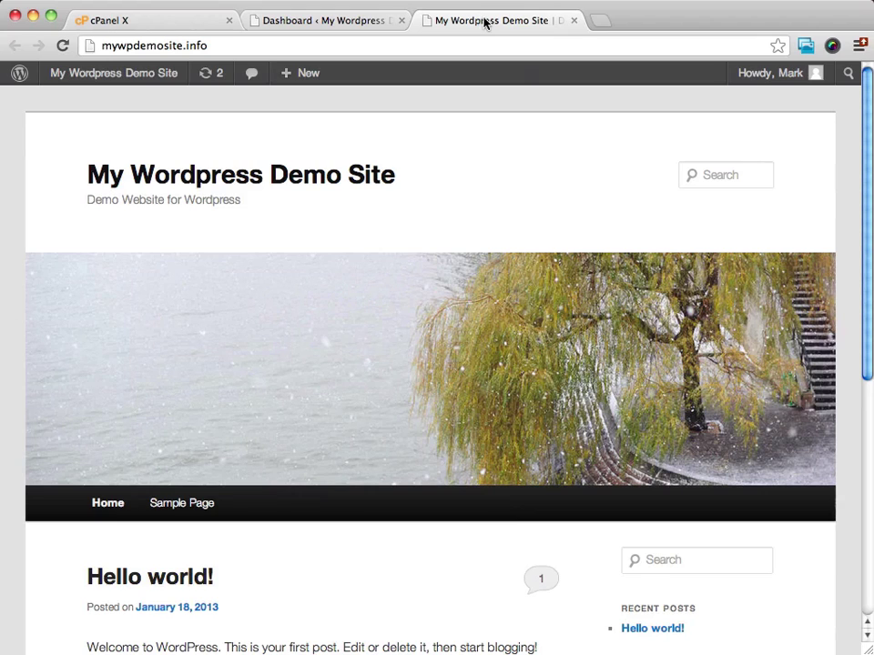
# - Look over the front page's Hello world! post, then return to the Dashboard tab
pyautogui.scroll(-5, 585, 161)
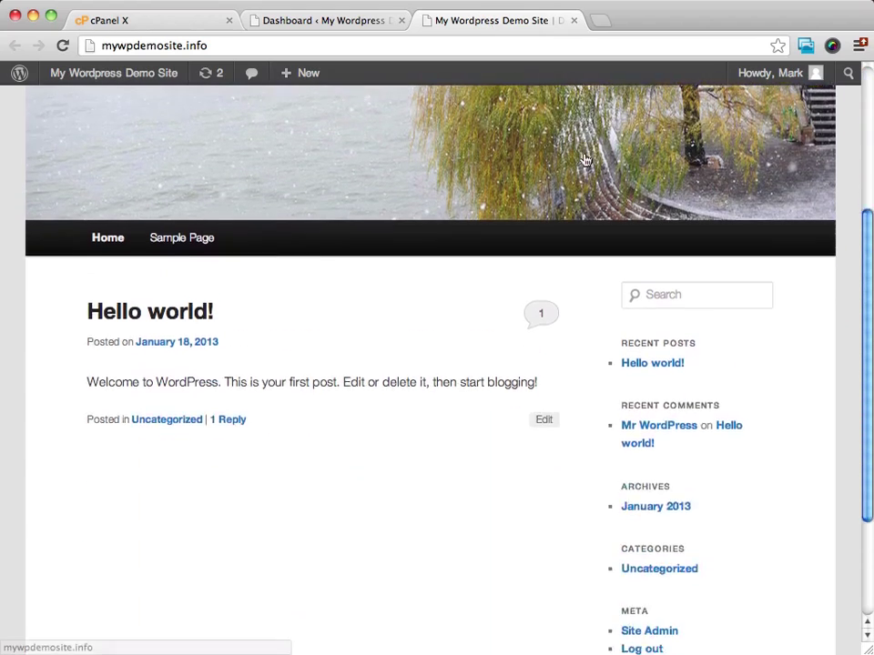
pyautogui.scroll(3, 586, 161)
pyautogui.scroll(3, 586, 160)
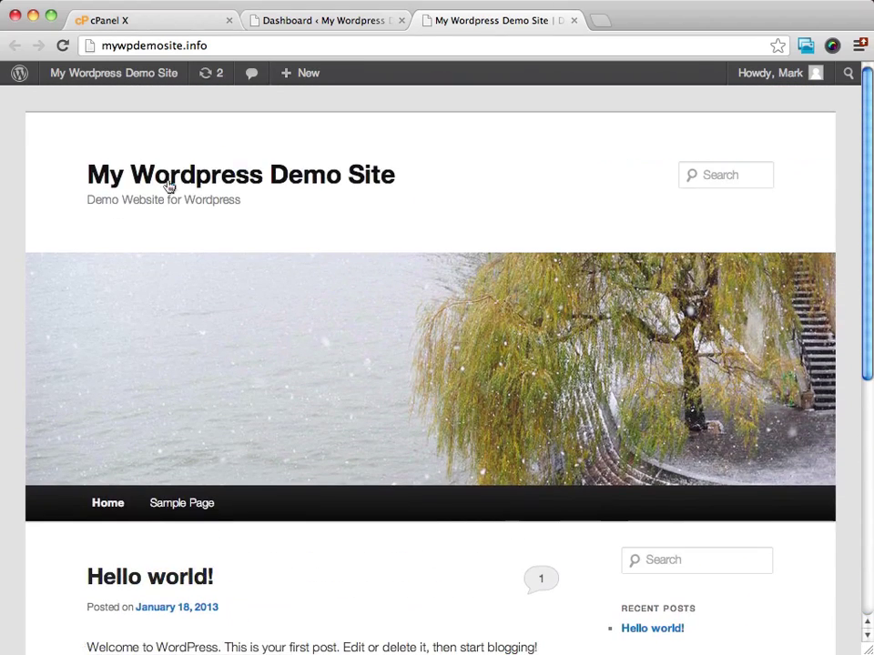
pyautogui.scroll(-3, 398, 515)
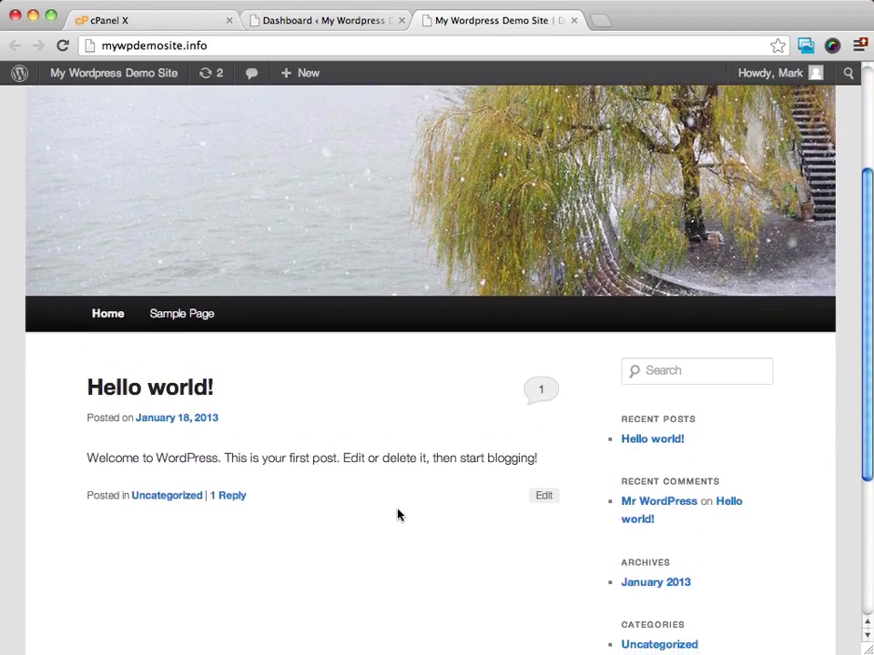
pyautogui.scroll(3, 398, 515)
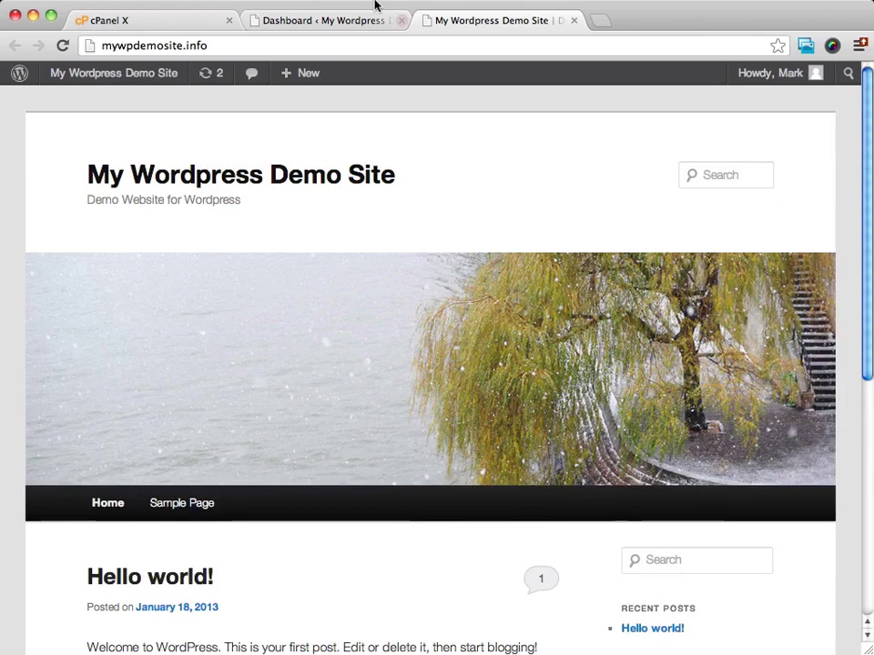
pyautogui.click(314, 22)
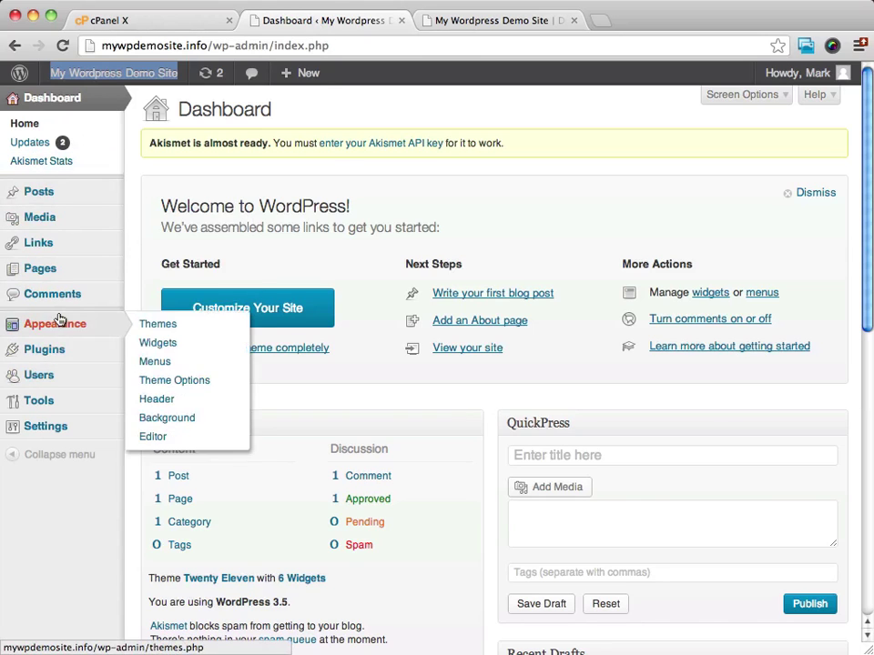
pyautogui.moveTo(43, 413)
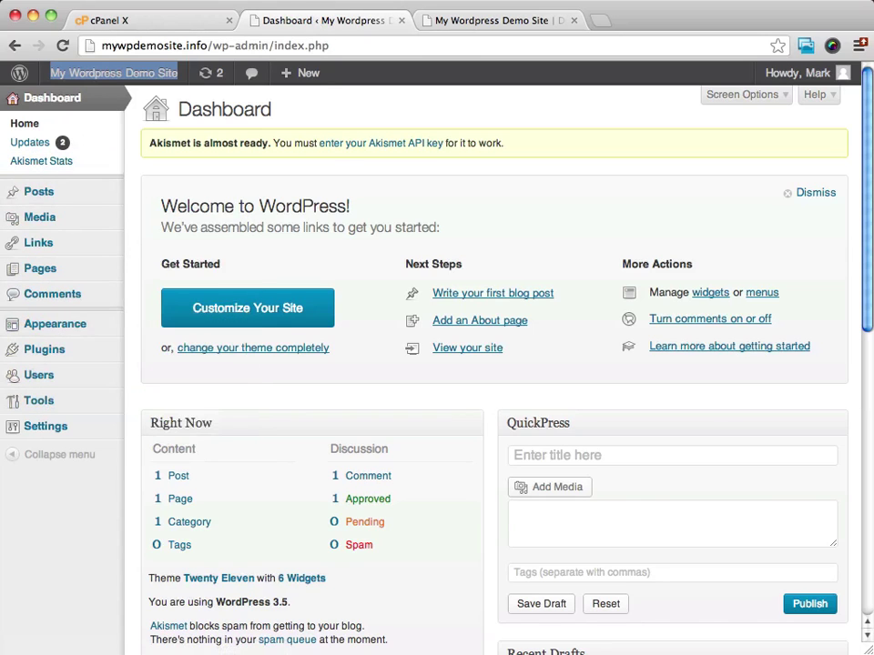